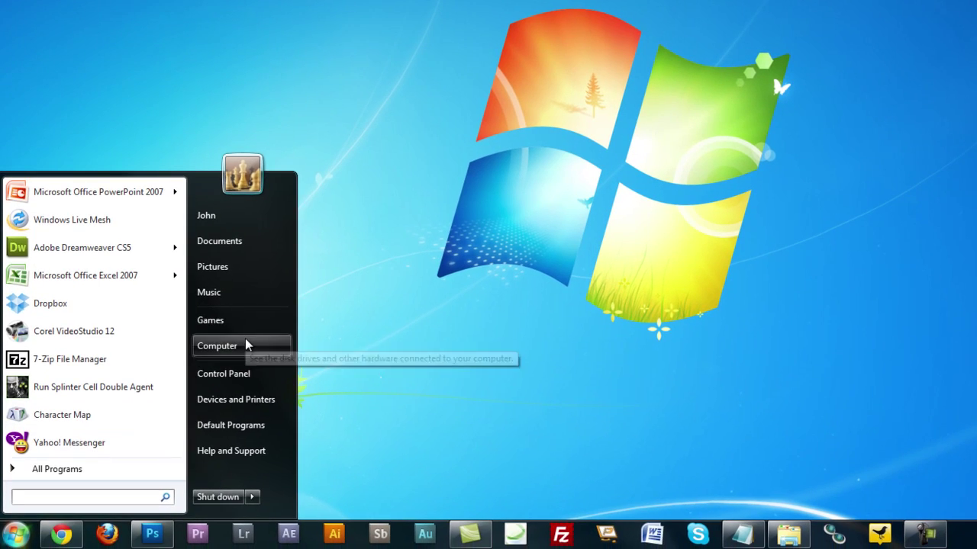
- In Windows Explorer, drill from HP (C:) through Windows into System32
click(246, 345)
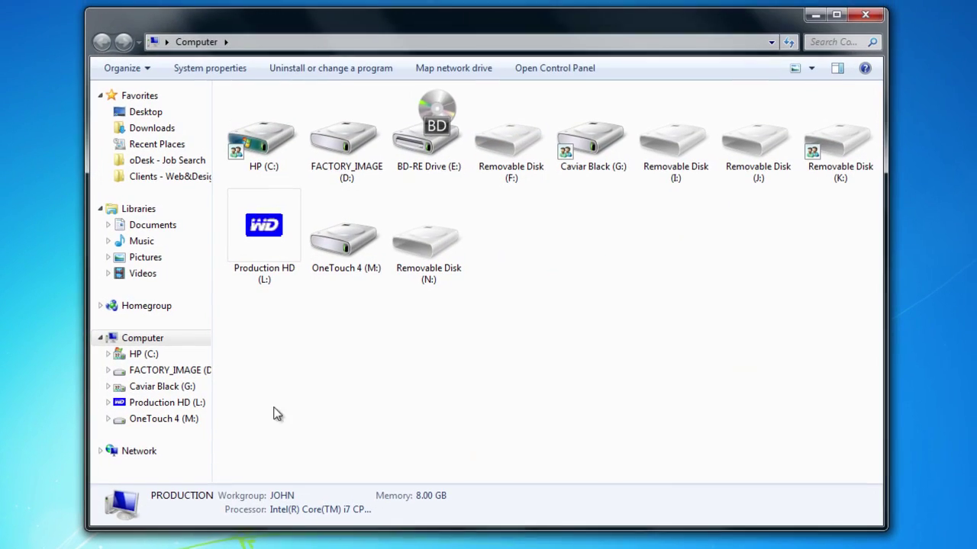
double_click(267, 141)
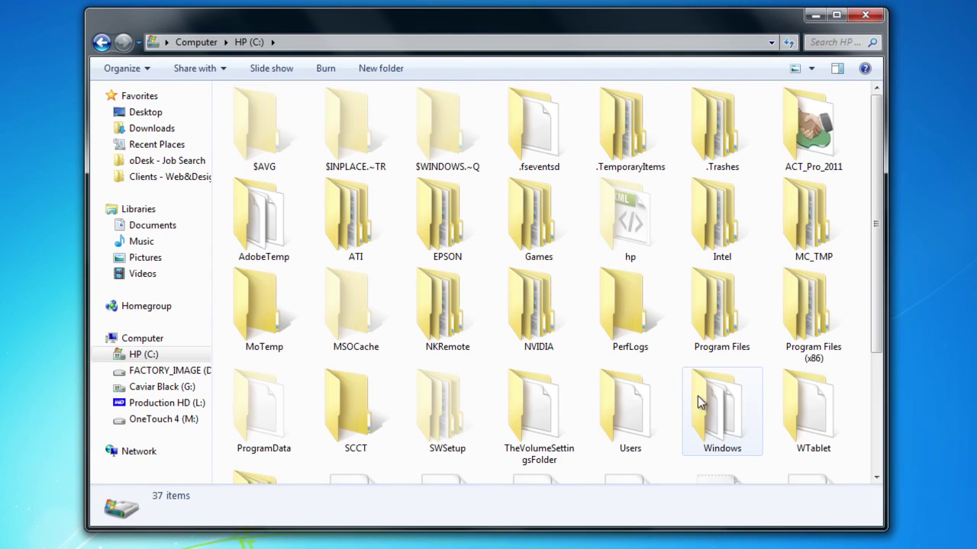
double_click(697, 399)
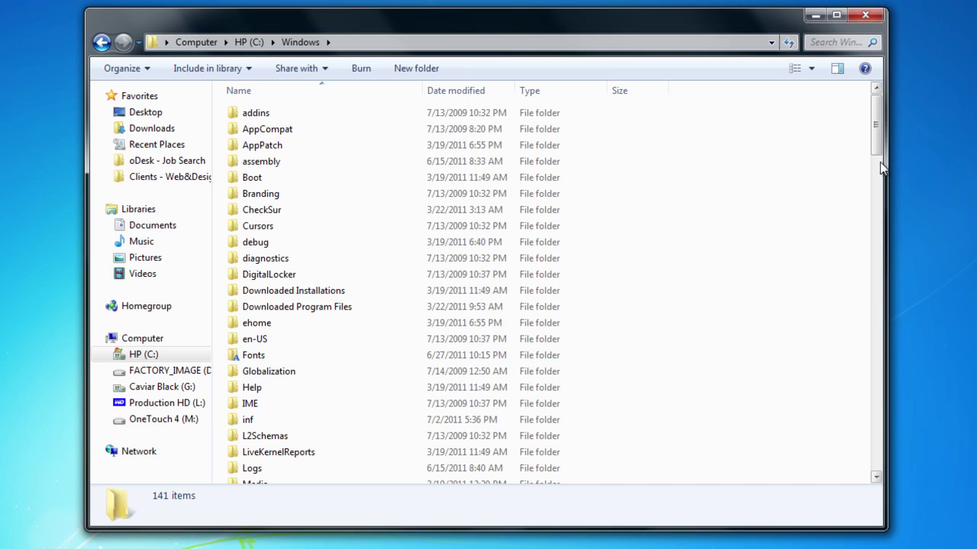
drag(875, 126, 875, 255)
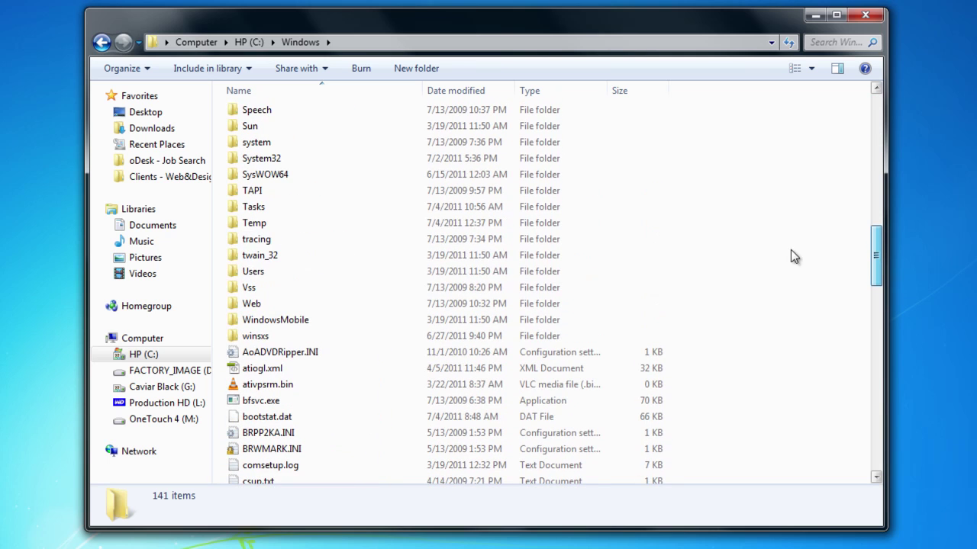
double_click(260, 159)
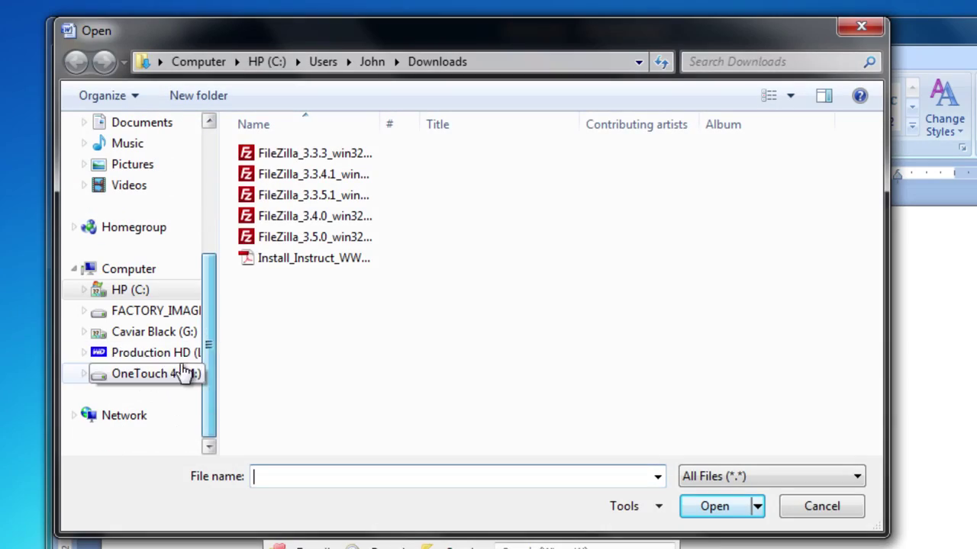
- In Word's Open dialog, go to Production HD (L:) and open Clients - Web&Design
click(153, 353)
drag(870, 176, 876, 191)
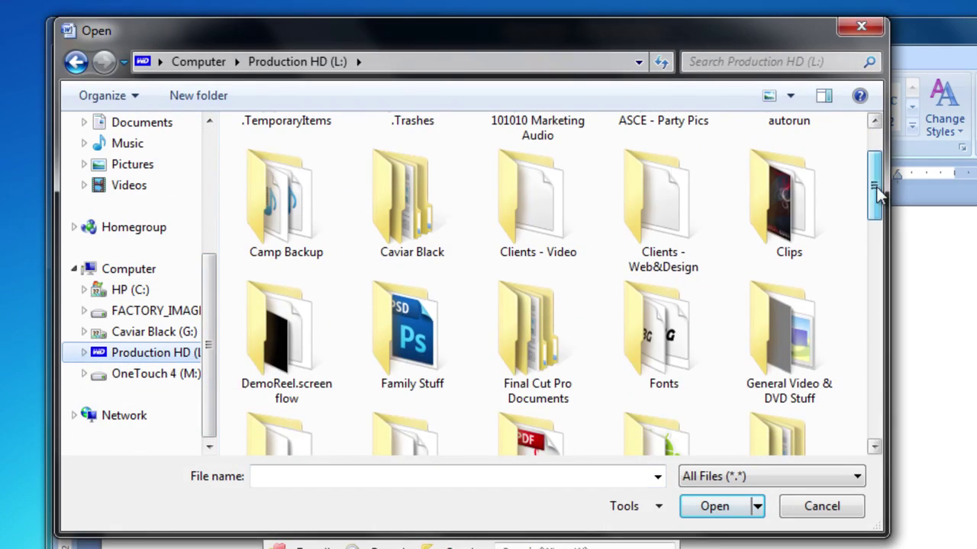
double_click(649, 190)
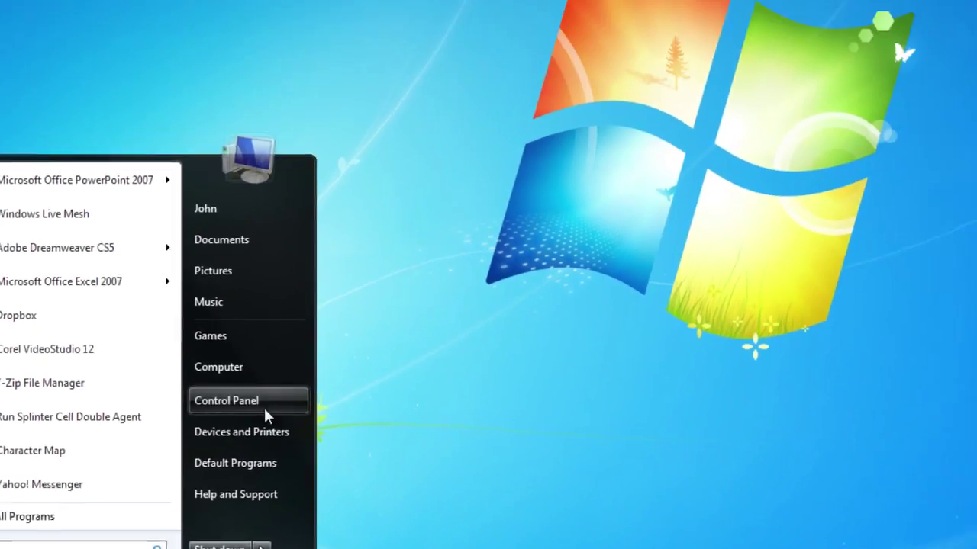
- Open Control Panel's Folder Options and review the View tab's advanced settings for hidden files and extensions
click(264, 406)
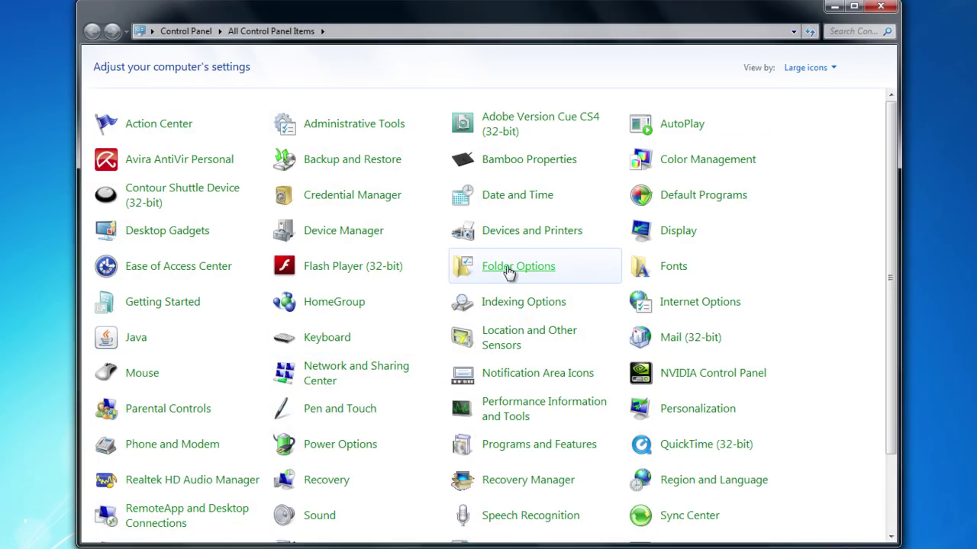
click(506, 273)
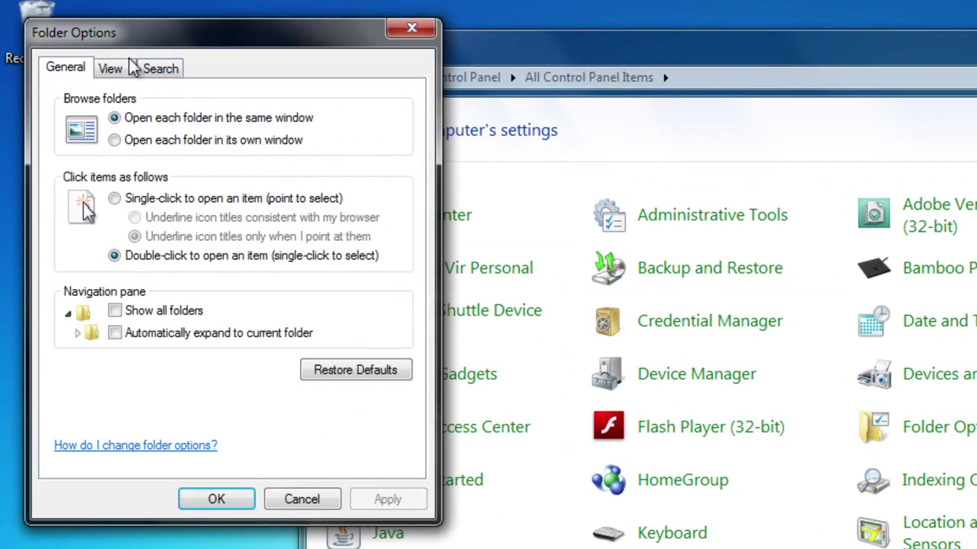
click(111, 70)
drag(396, 275, 399, 305)
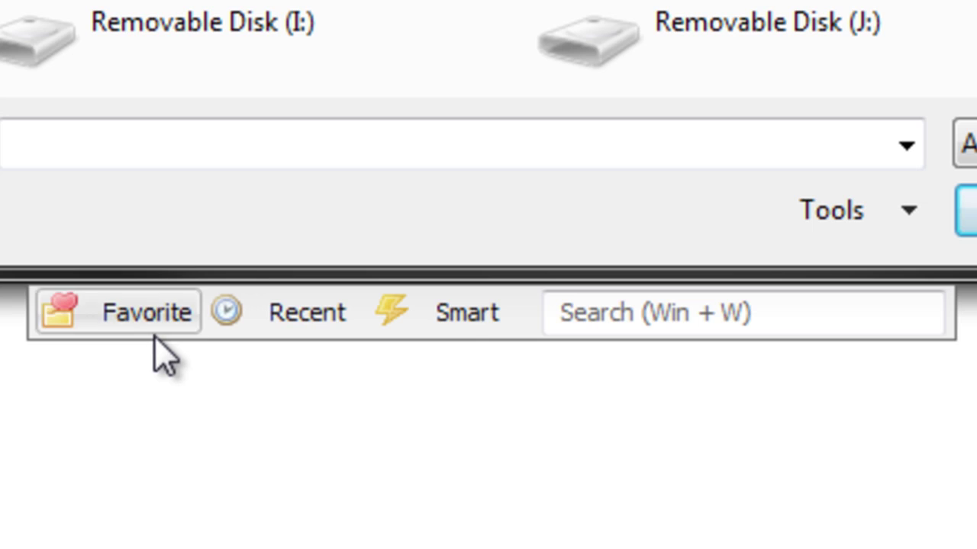
- Preview Listary's Favorite and Recent lists, then search HP, window, 32 to reach C:\Windows\System32
click(149, 317)
click(343, 216)
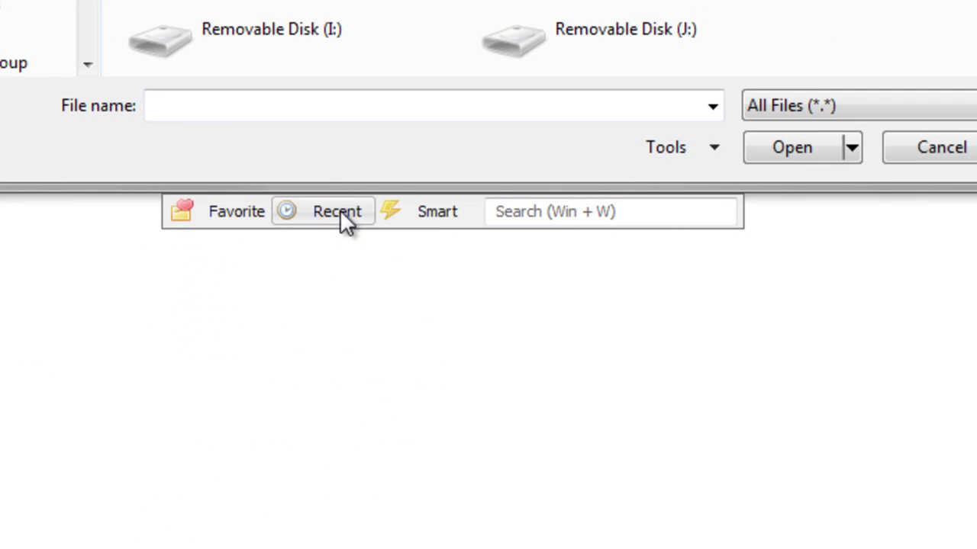
mouse_move(451, 312)
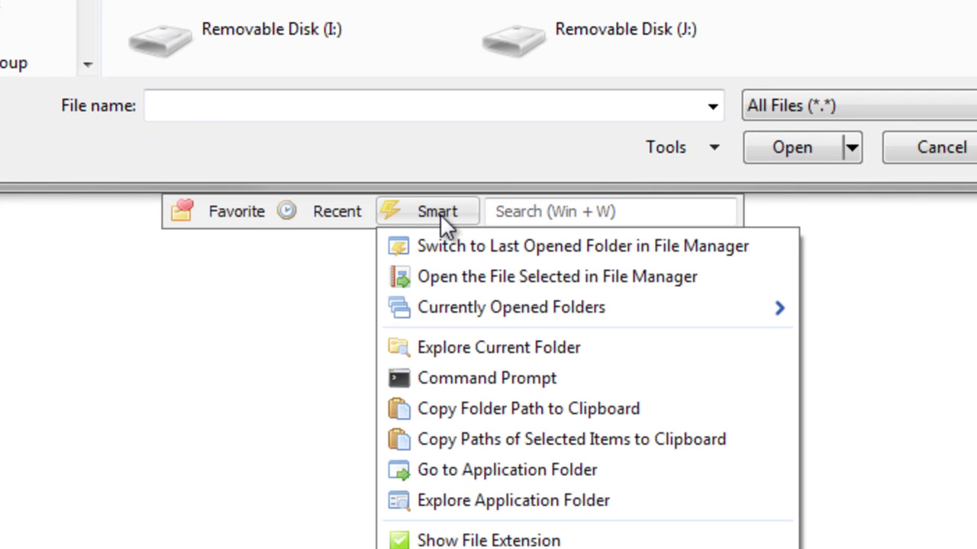
click(523, 214)
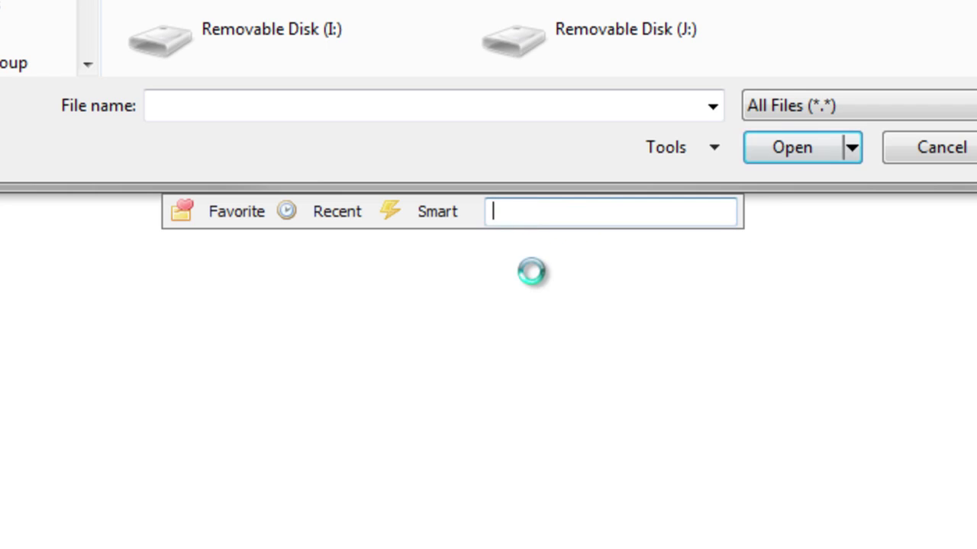
text(HP)
click(482, 489)
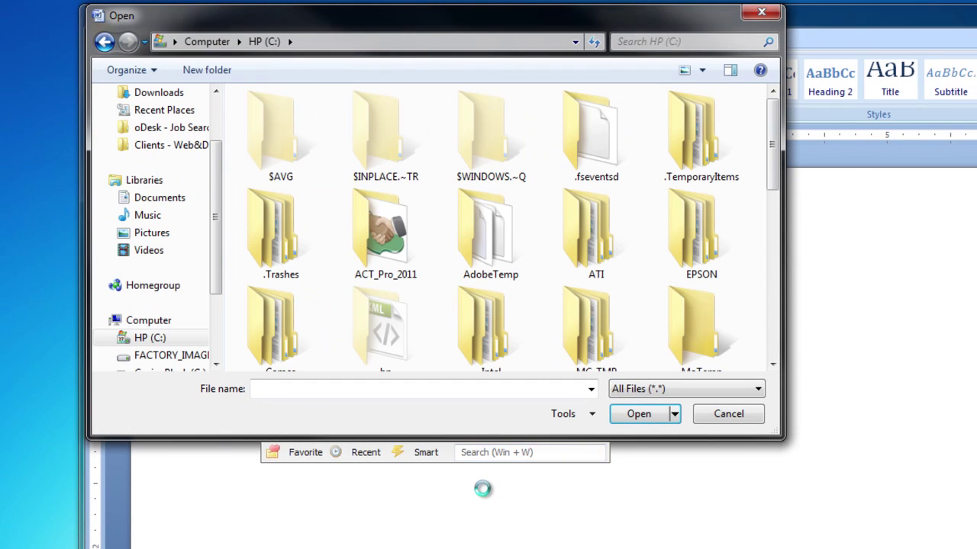
text(window)
click(483, 494)
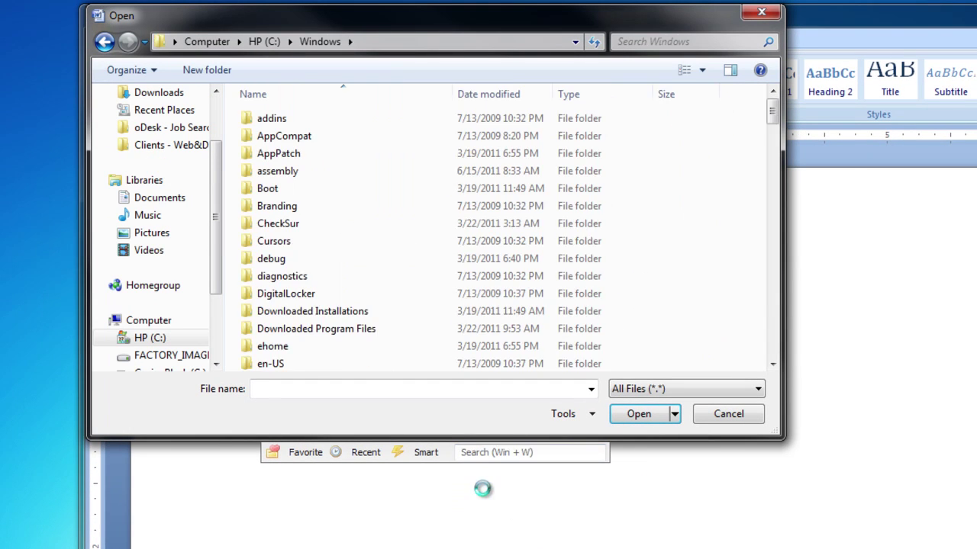
text(32)
click(483, 494)
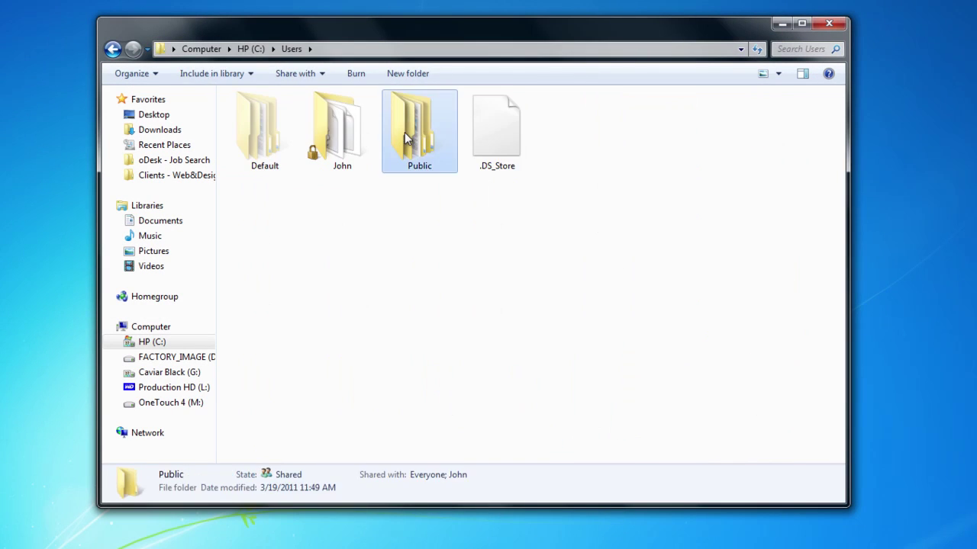
- Browse Public > Public Pictures > Sample Pictures and select Penguins.jpg
double_click(405, 132)
double_click(276, 210)
double_click(316, 116)
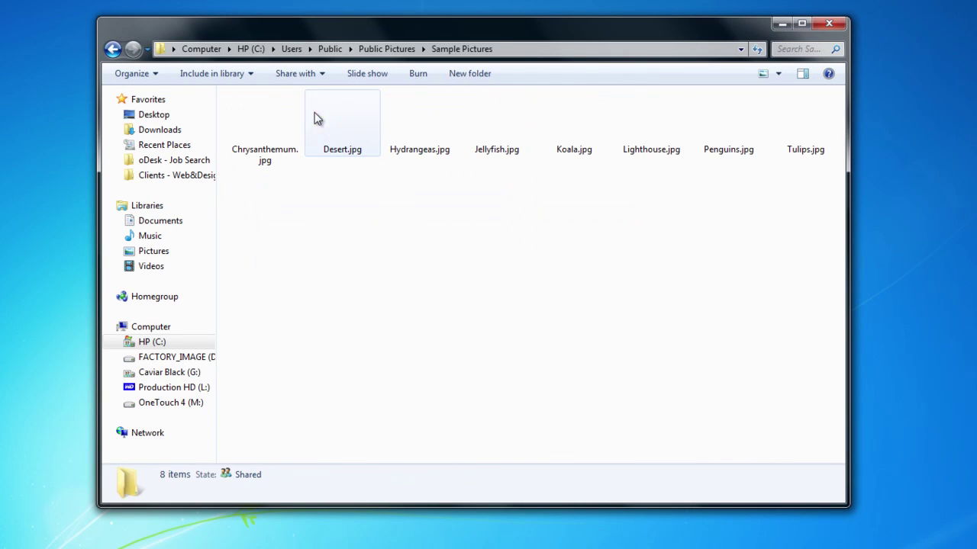
click(725, 122)
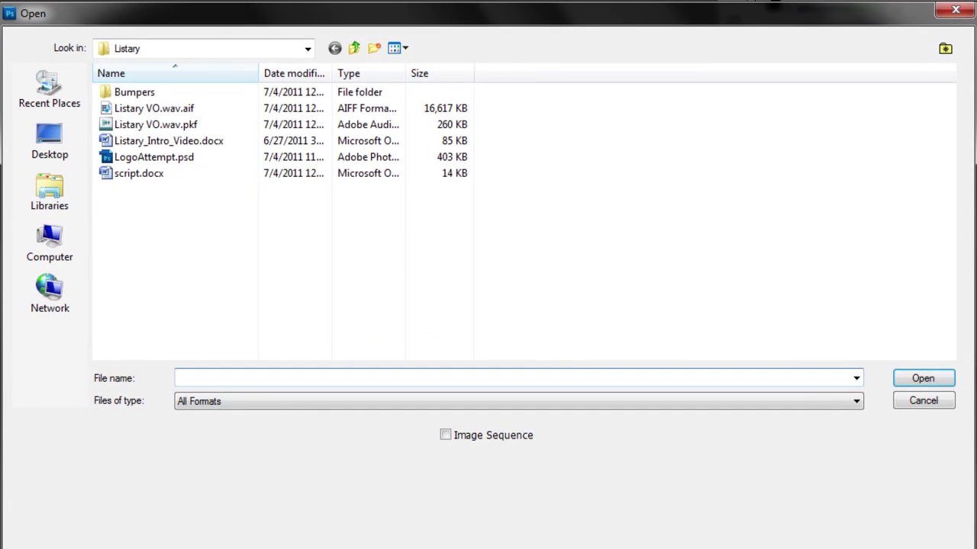
- Manually browse Photoshop's Open dialog from HP (C:) into Users and Public
click(46, 242)
double_click(197, 118)
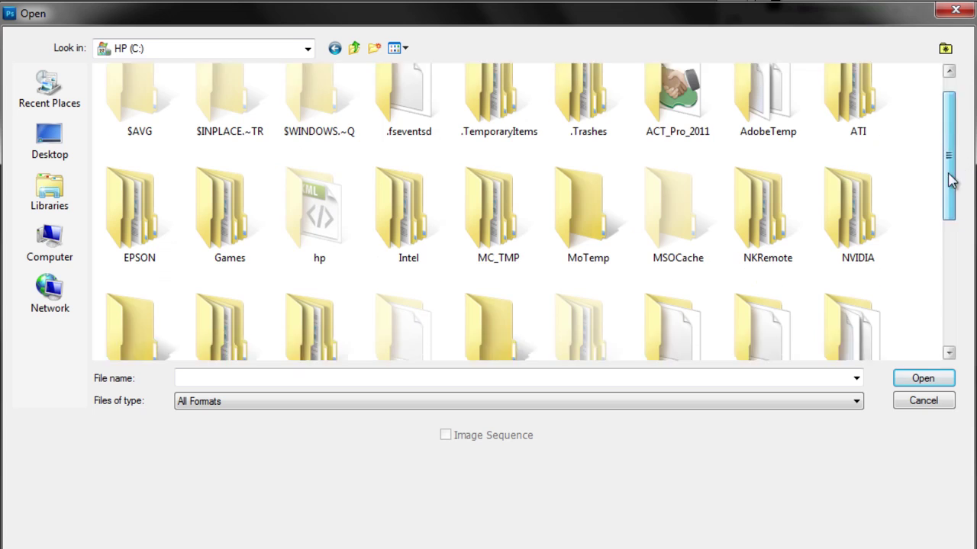
drag(950, 174, 807, 279)
double_click(753, 130)
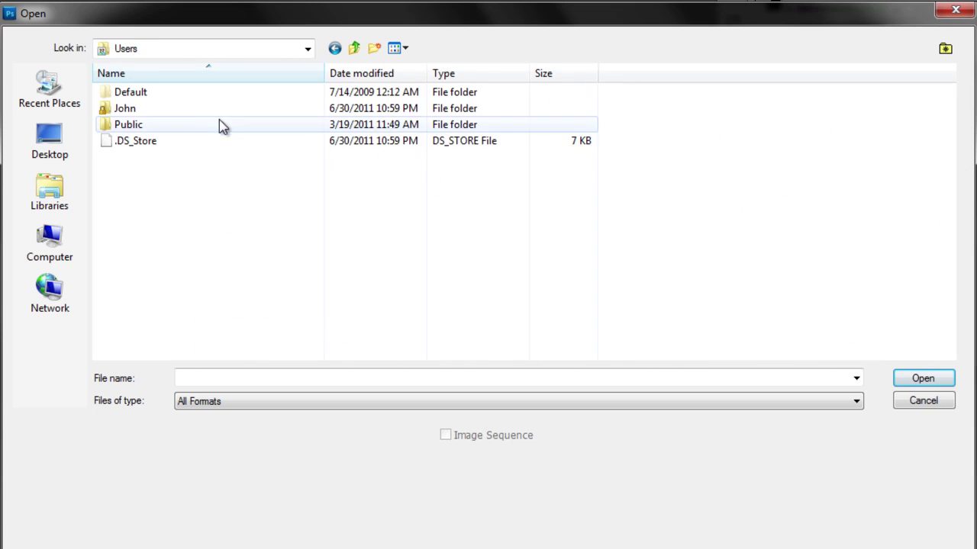
double_click(126, 126)
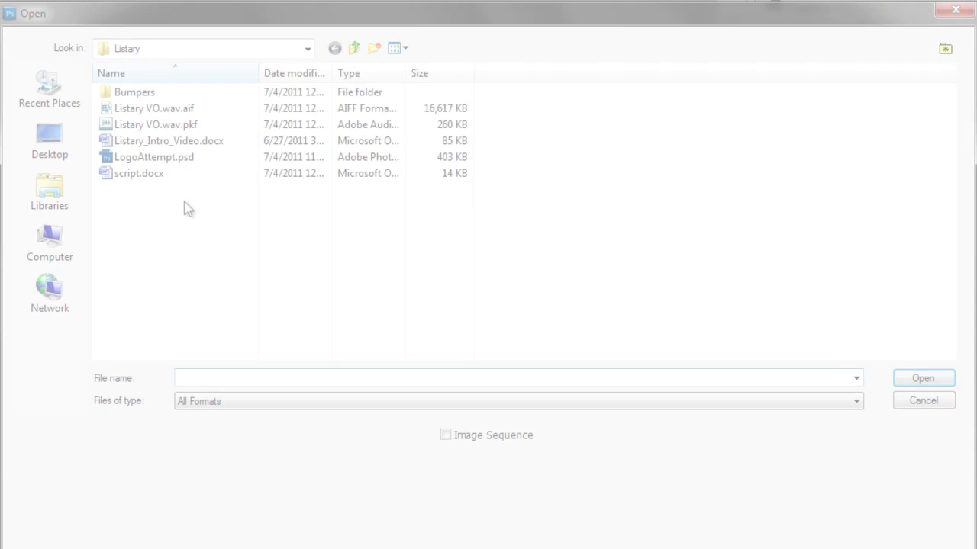
- Quick Switch the dialog to Sample Pictures with Ctrl+G and Listary's Smart currently-opened-folders list
key(ctrl+g)
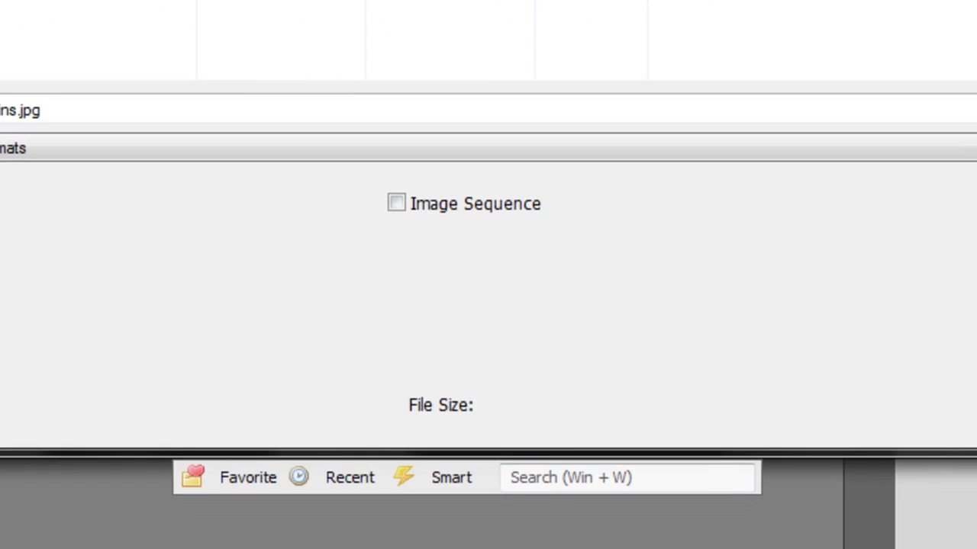
click(462, 479)
mouse_move(583, 157)
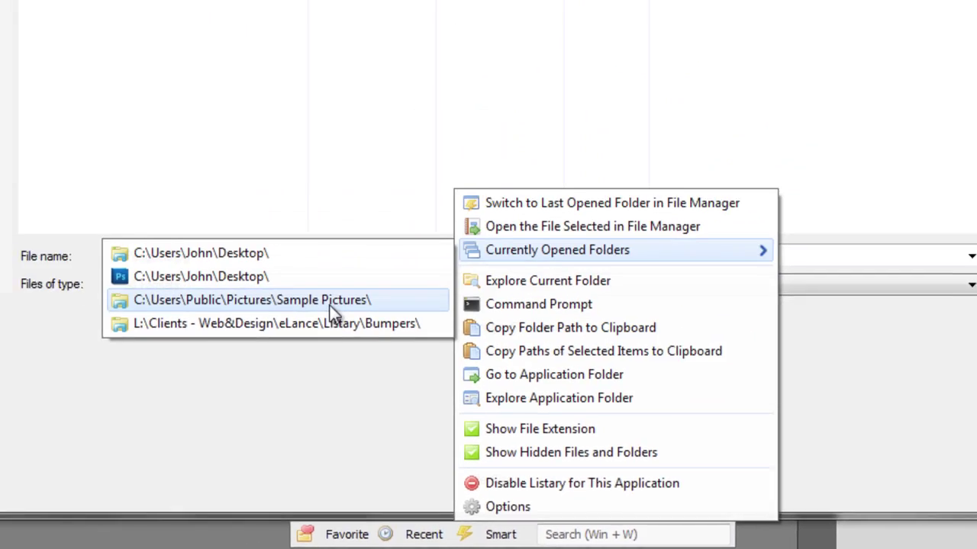
click(338, 305)
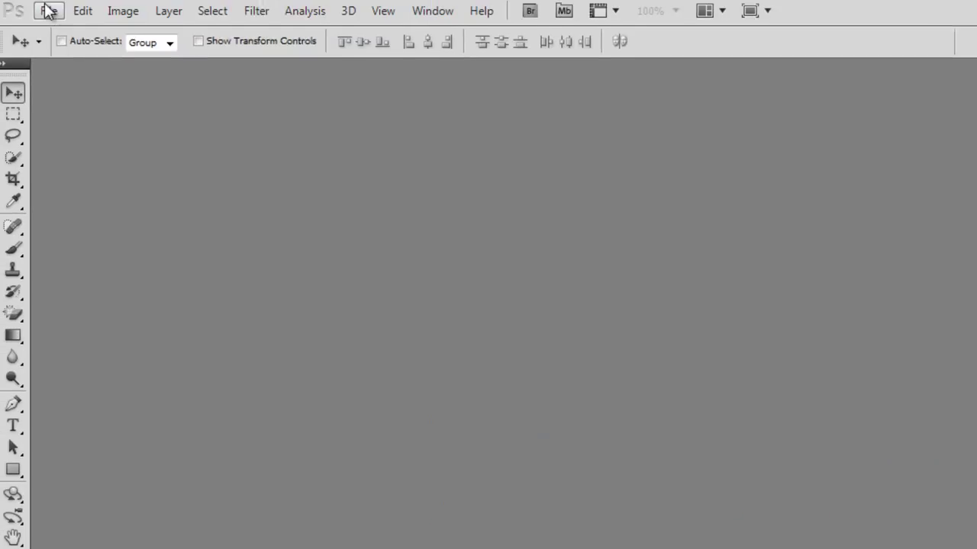
- Use Photoshop's File > Open… to bring up the dialog for loading Desert.jpg
click(51, 16)
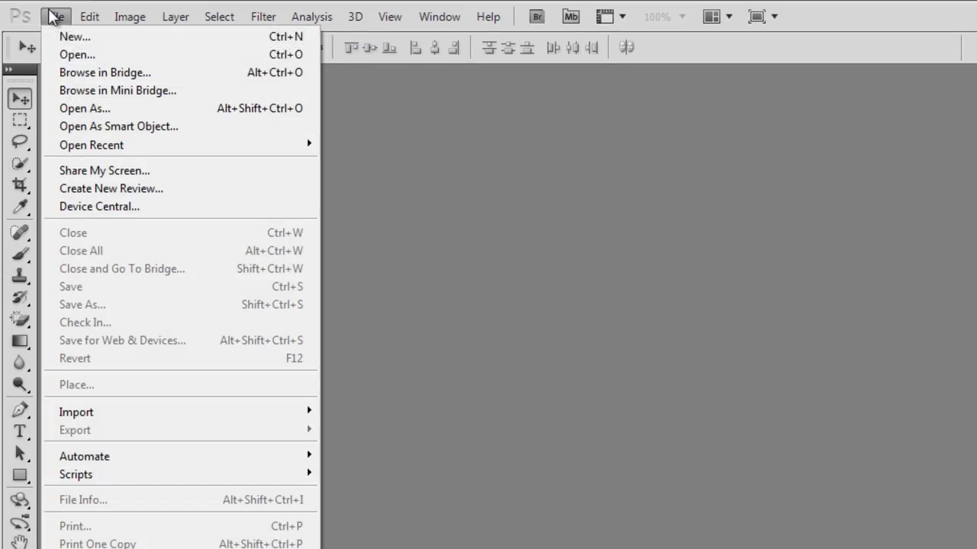
click(71, 57)
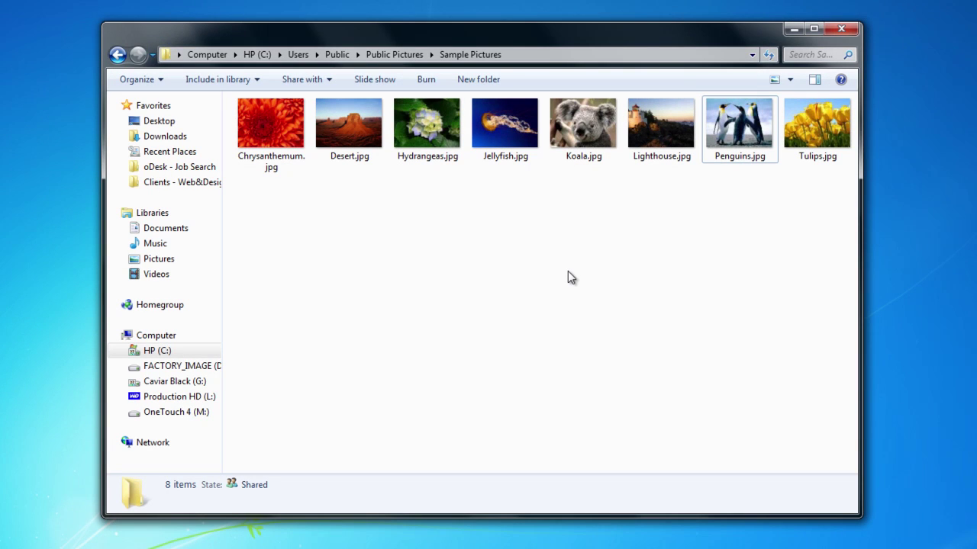
- Middle-click in Explorer, the desktop and the Open dialog for Listary's quick menu, then open its tray menu
middle_click(568, 271)
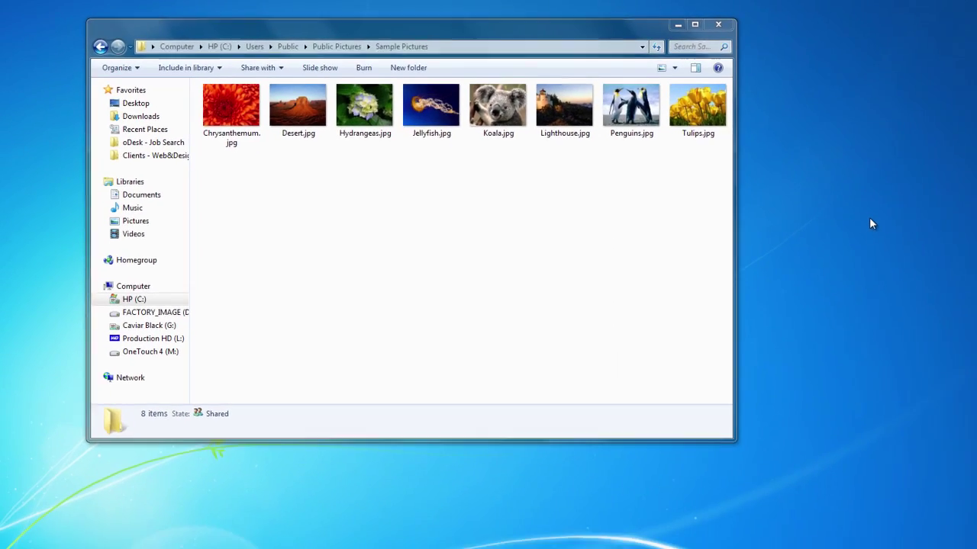
middle_click(869, 219)
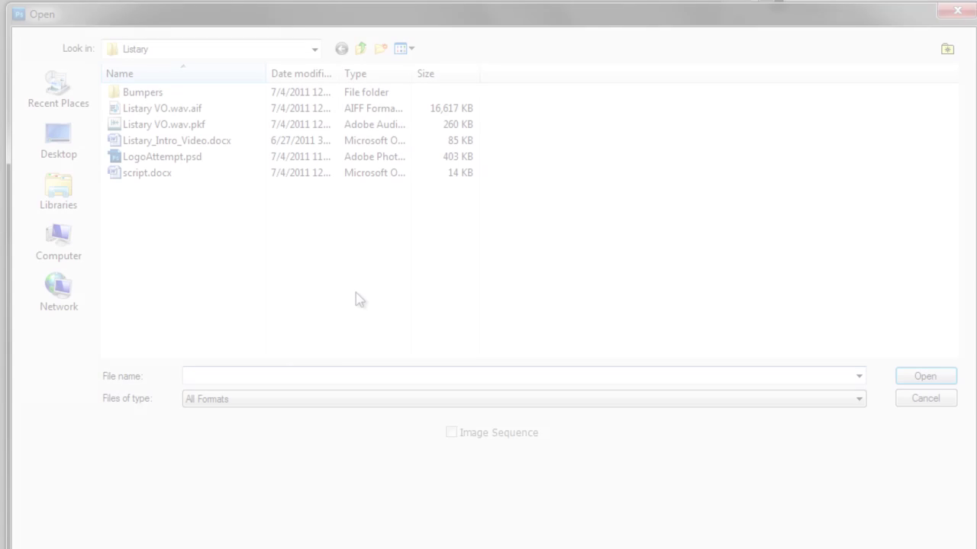
middle_click(356, 295)
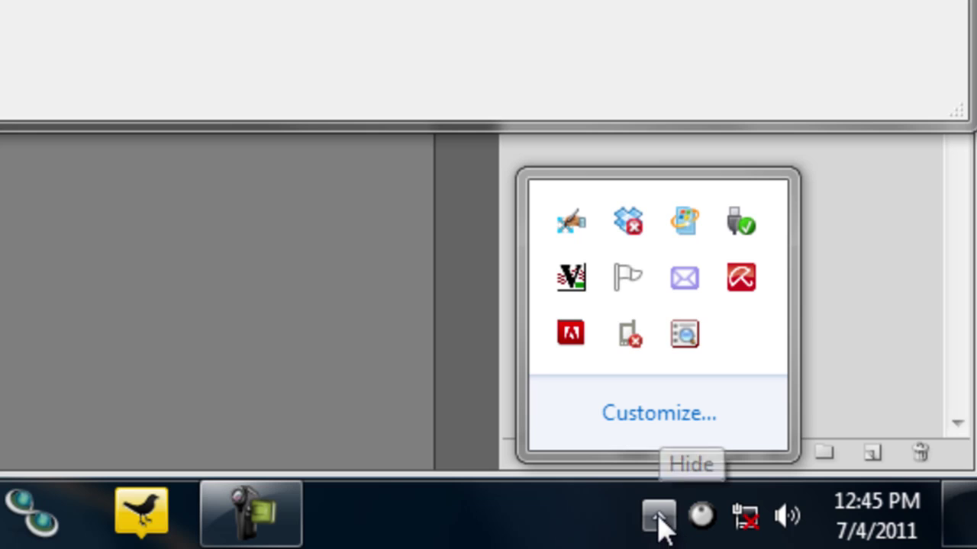
click(686, 337)
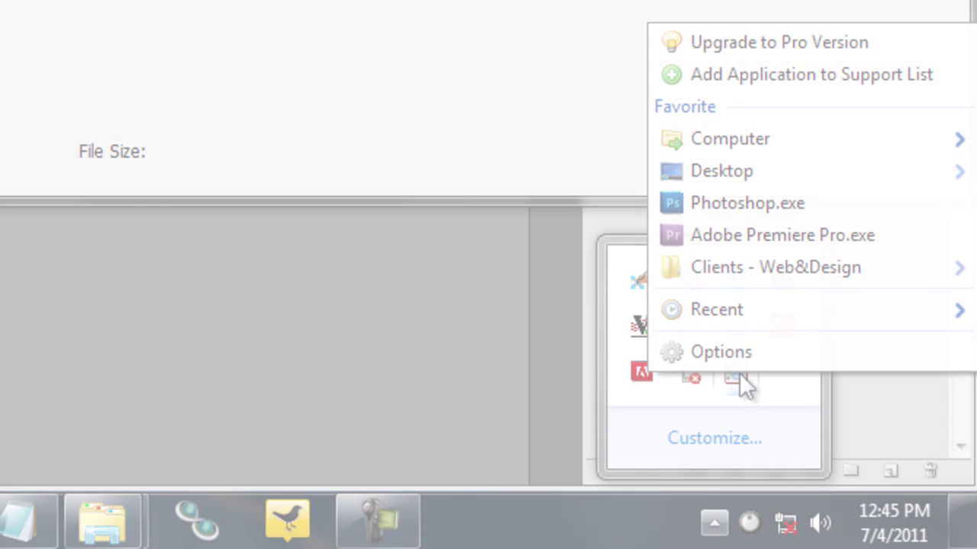
- Type-to-find hp, win, system32 and dri to reach C:\Windows\System32\drivers
text(hp)
key(Return)
text(win)
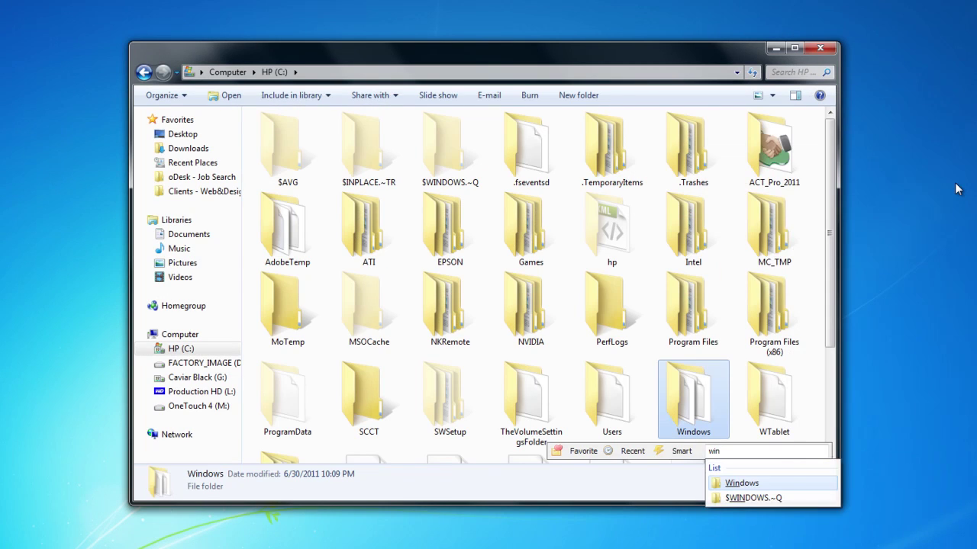
key(Return)
text(stem)
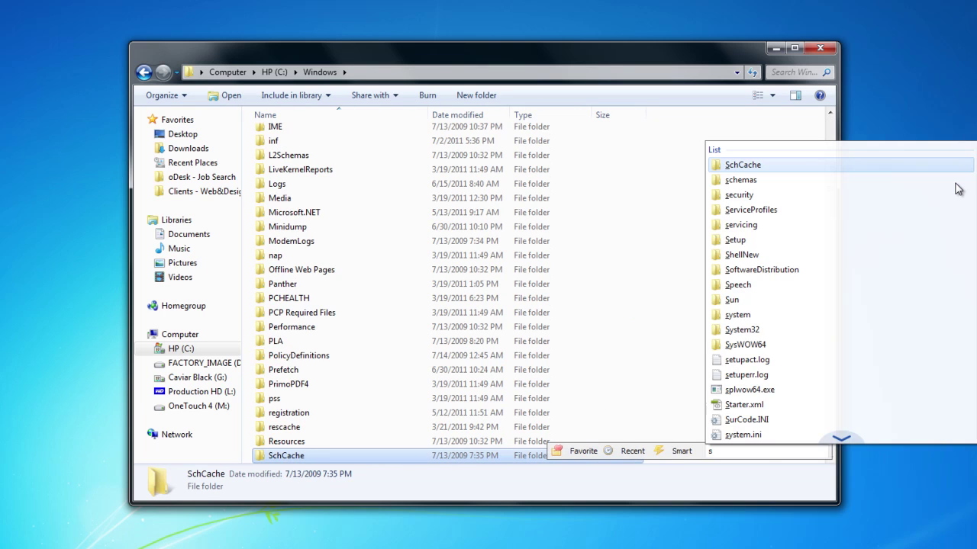
text(32)
key(Return)
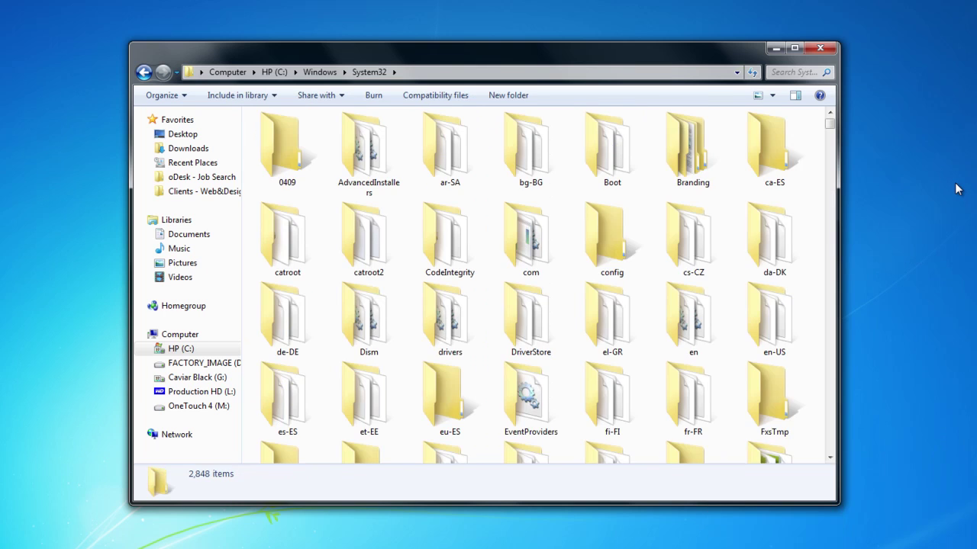
text(k)
key(BackSpace)
text(dr)
key(Escape)
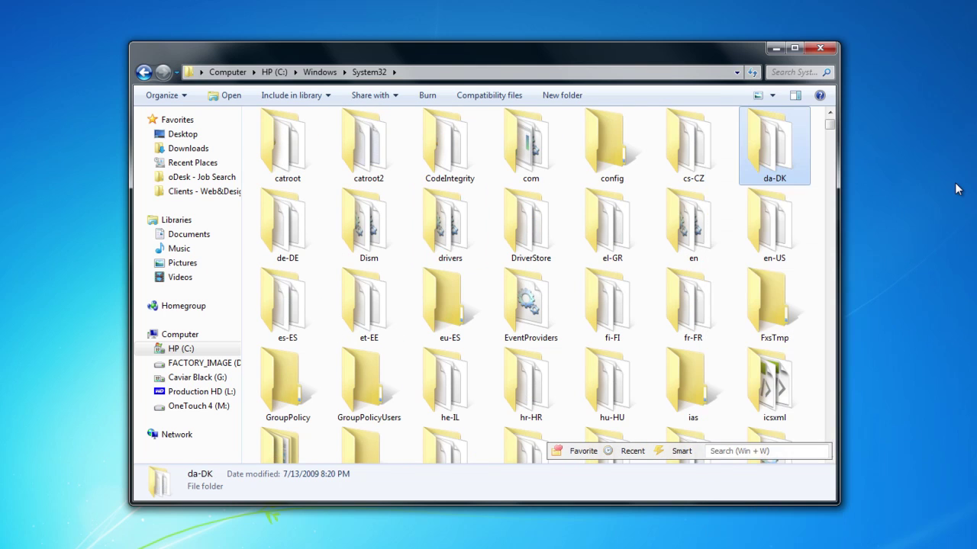
text(di)
key(Escape)
text(dri)
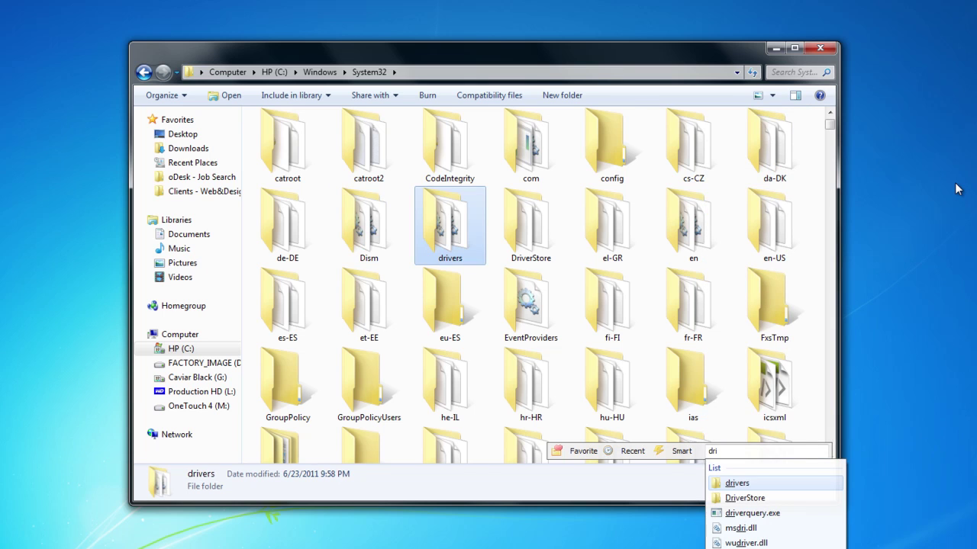
key(Return)
- Search cdr, arrow down to cdrom.sys, and step into Listary's command hotkey list
text(cdr)
key(Down)
key(Down)
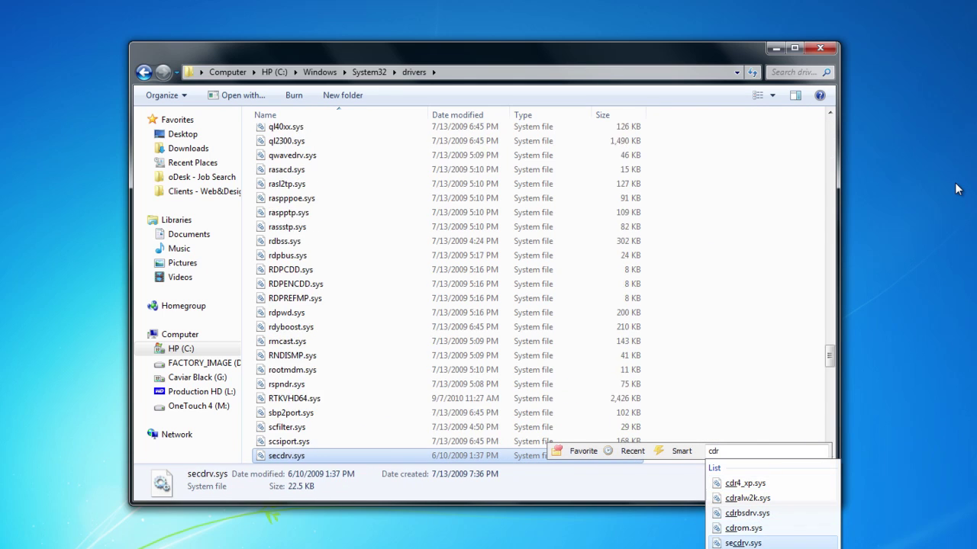
key(Down)
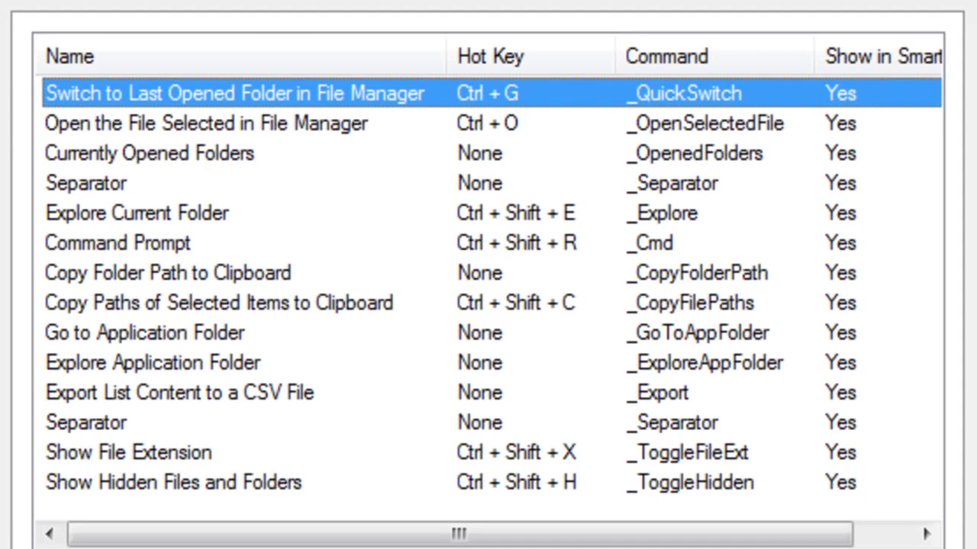
key(Down)
key(Down)
key(Down)
key(Down)
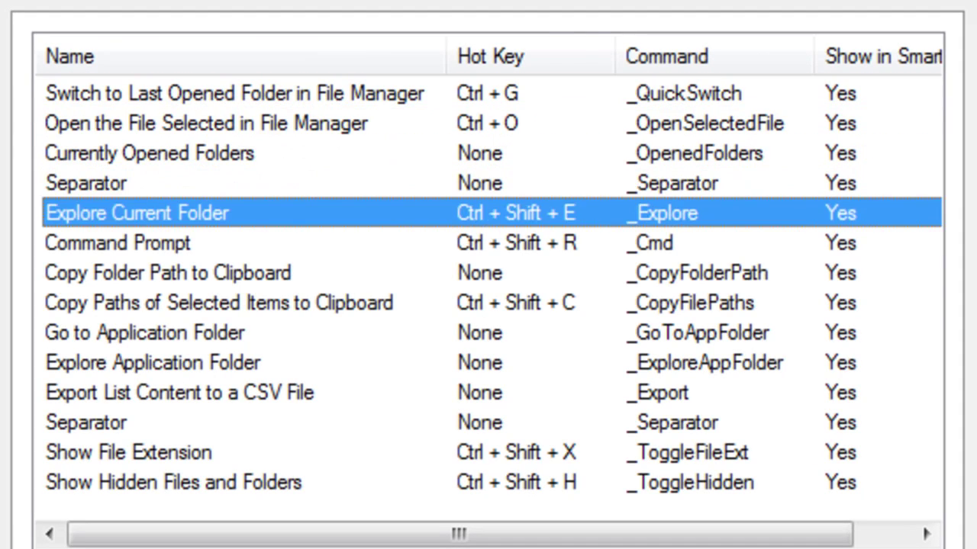
key(Down)
key(Down)
key(Down)
key(Down)
key(Down)
key(Down)
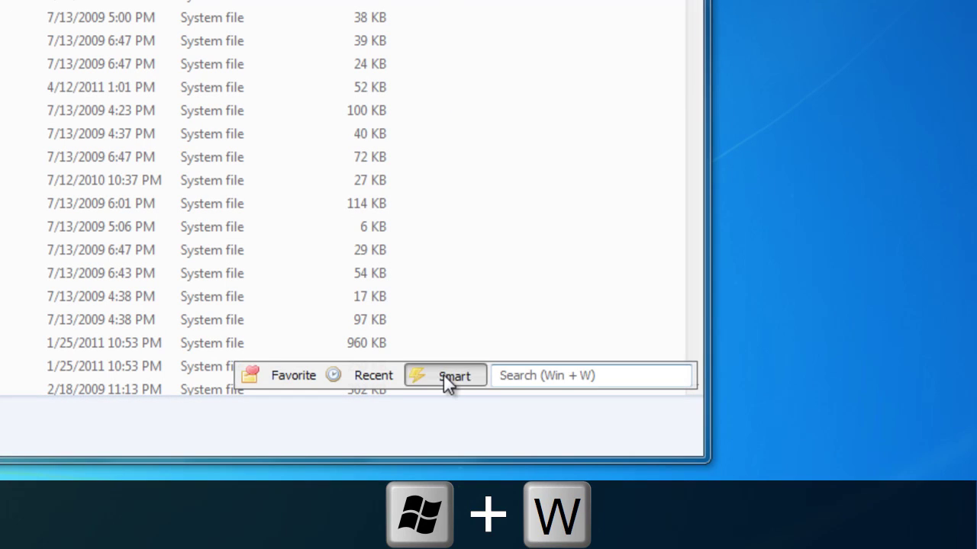
- Pop up Listary's Smart menu for the drivers folder from the toolbar's Smart button
click(444, 374)
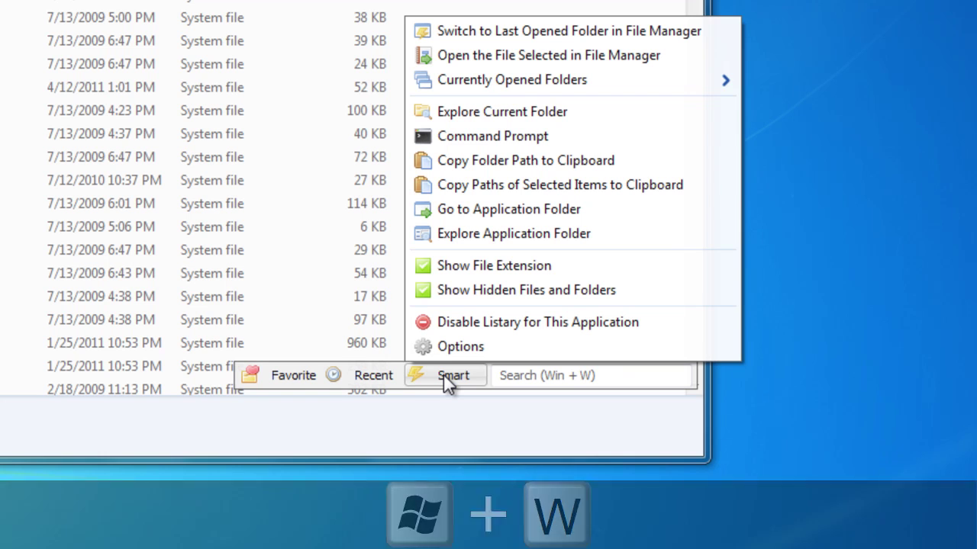